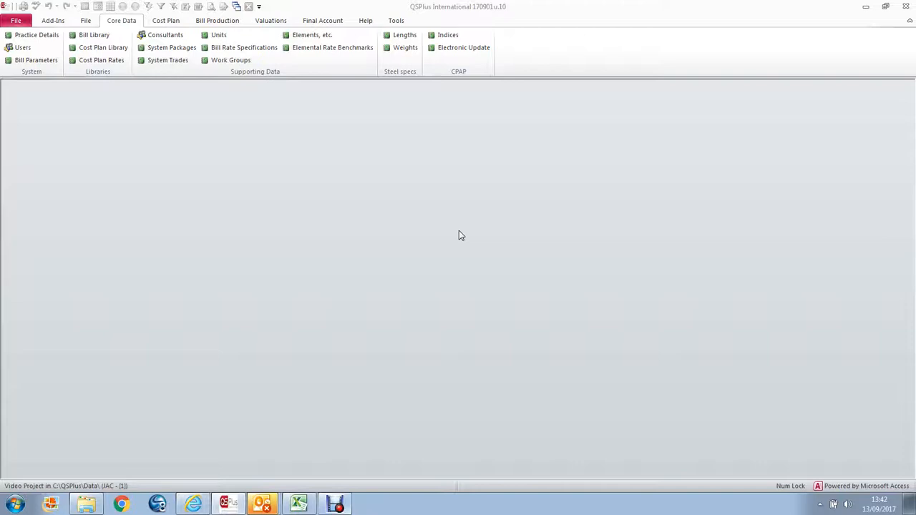
Open the practice details and set the practice name to "CDE Quantity Surveyors"
left_click(30, 38)
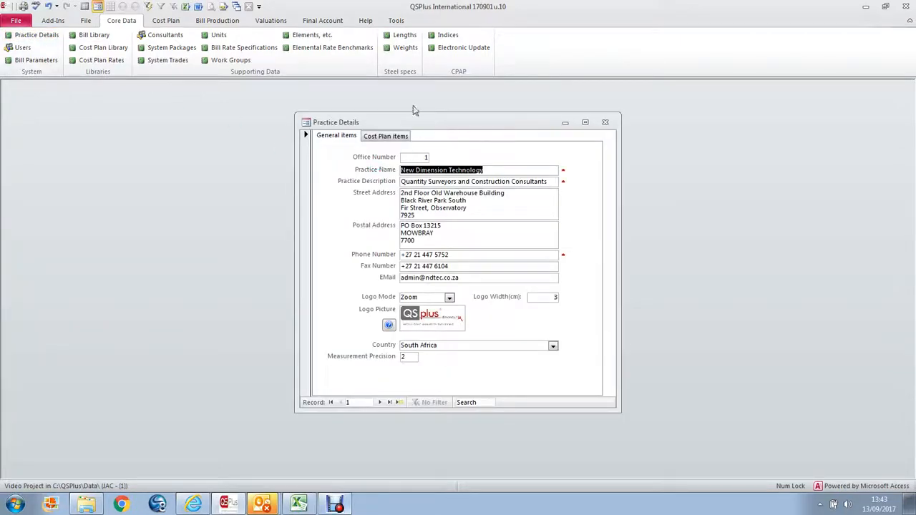
left_click_drag(417, 129, 377, 92)
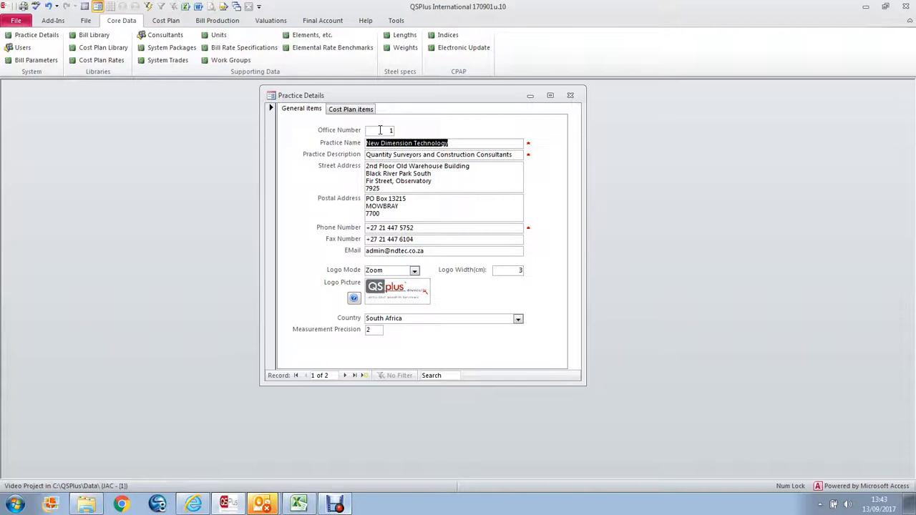
type("CDE Quantiti")
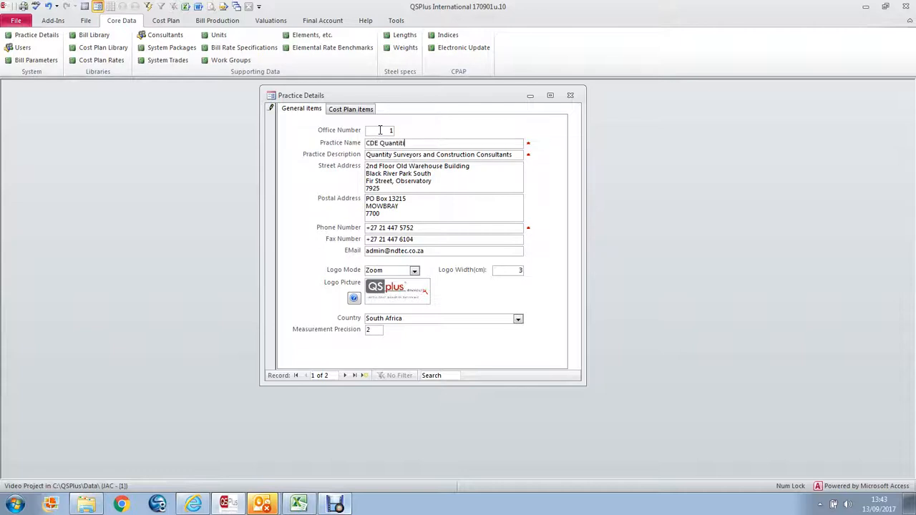
key("BackSpace")
type("y Surveyors")
Replace the practice's street address with the new four-line office address
key("Tab")
key("Tab")
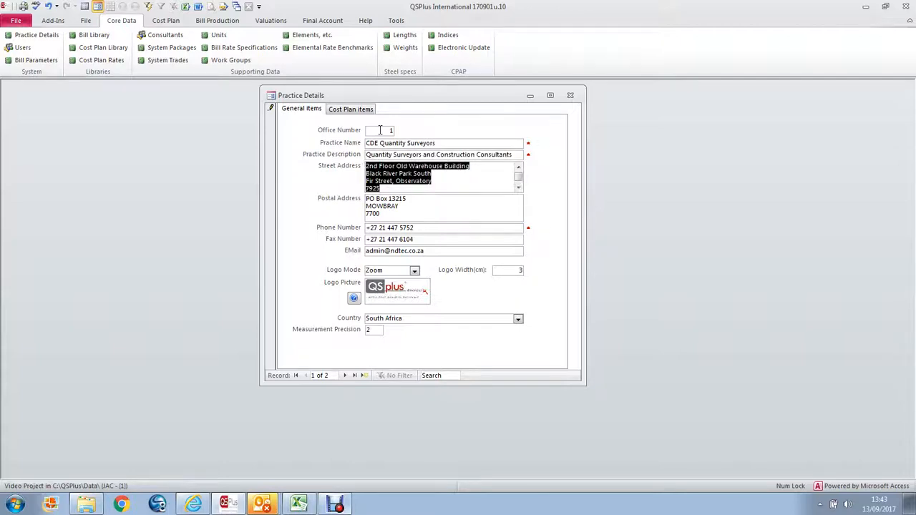
type("3")
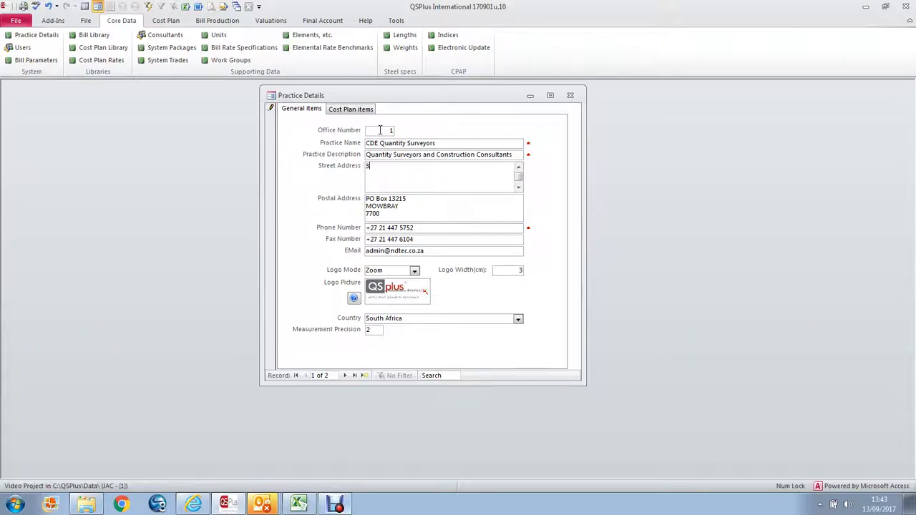
type("rd Floor Barrack")
key("BackSpace")
key("BackSpace")
key("BackSpace")
key("BackSpace")
key("BackSpace")
key("BackSpace")
key("BackSpace")
type("Barrack House")
key("Return")
type("Barrack")
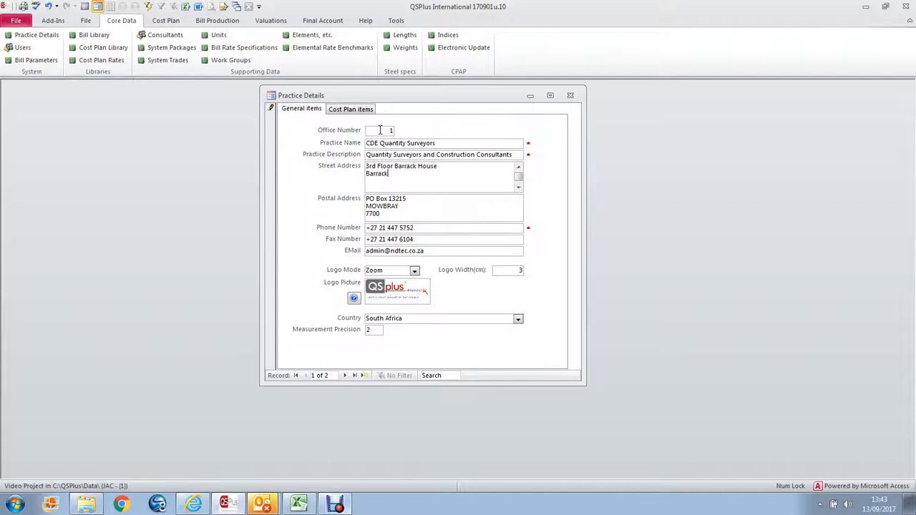
type(" Street")
key("Return")
type("CAPE TOWN")
key("Return")
type("8001")
key("Tab")
key("Tab")
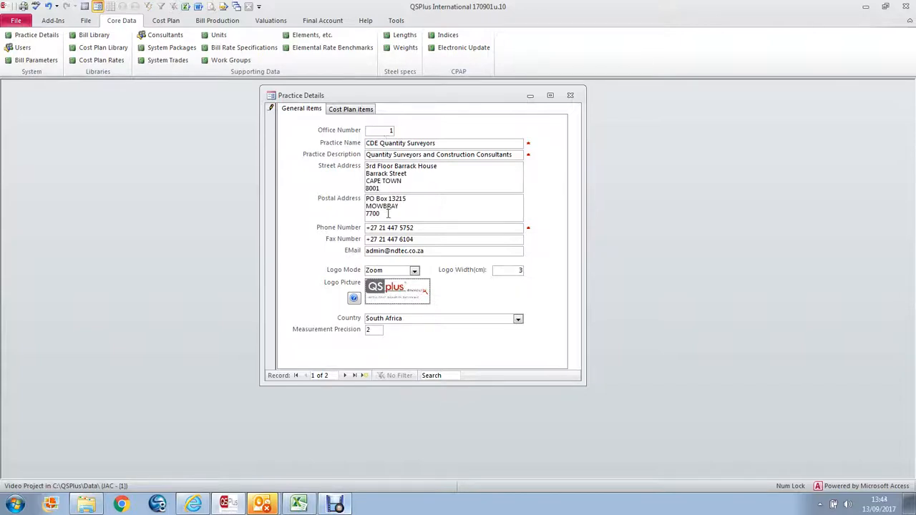
Replace the local parts of the practice's phone and fax numbers with the new numbers
left_click_drag(387, 228, 441, 235)
type("123")
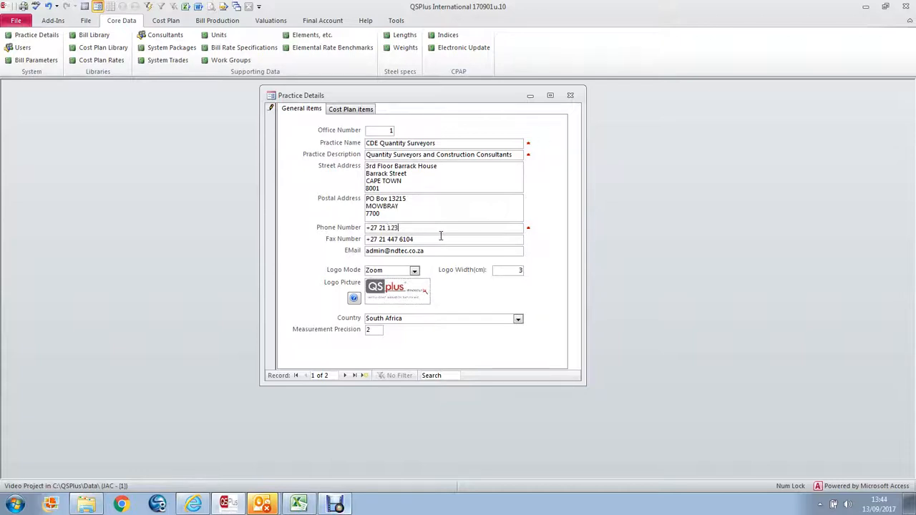
type(" 4567")
left_click_drag(386, 239, 427, 240)
type("123 456")
type("8")
Update the domain in the practice's e-mail address and save the practice record
type("cde")
key("Delete")
key("Delete")
key("Delete")
key("Delete")
left_click(270, 119)
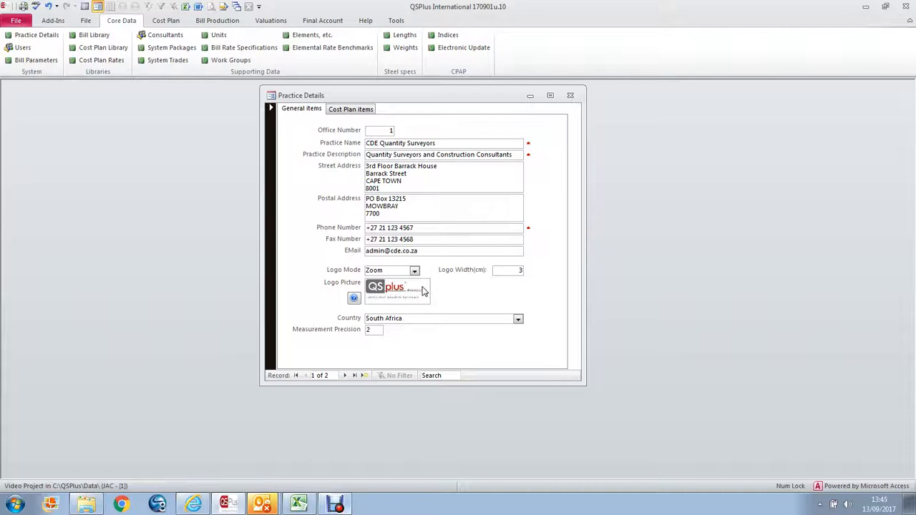
Open Paint, close it without creating an image, and select the logo picture in the practice details
key("super")
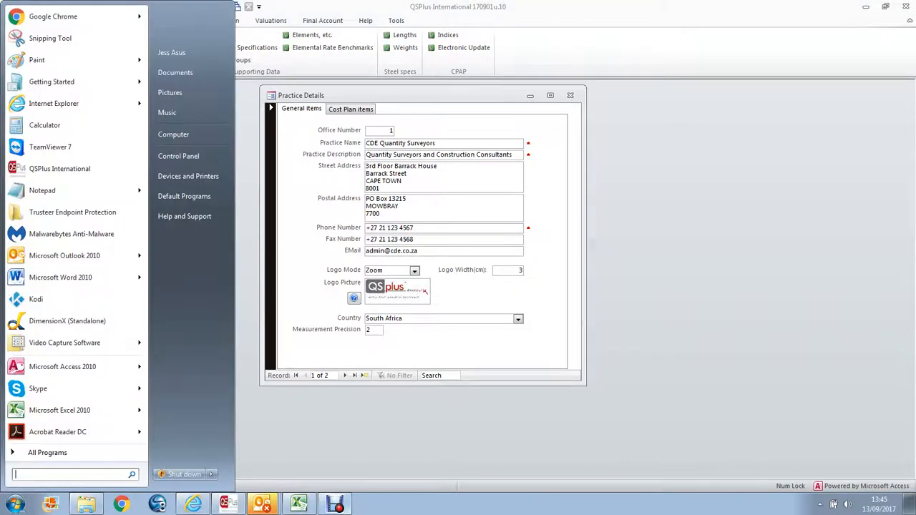
left_click(33, 453)
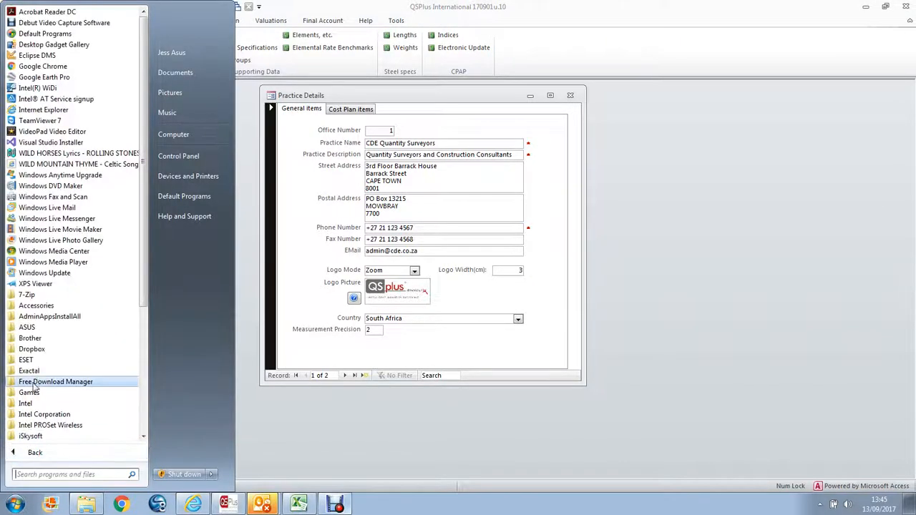
left_click(24, 305)
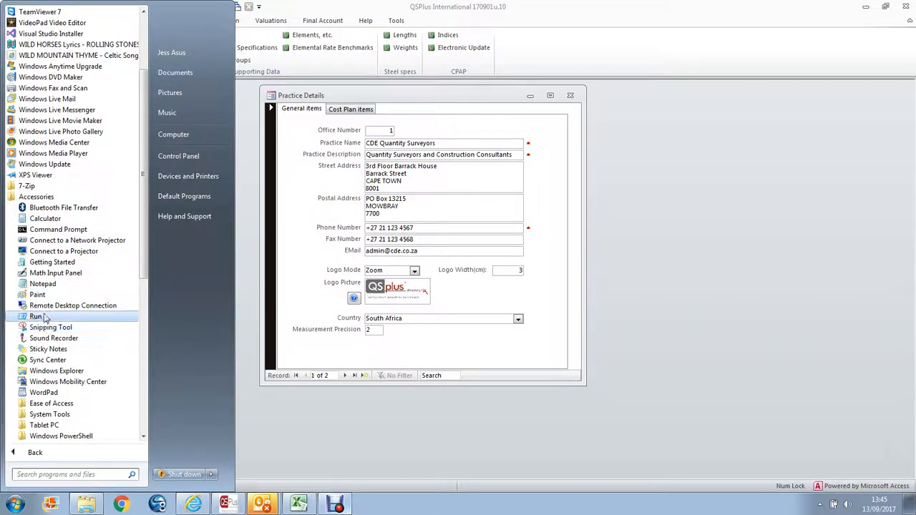
left_click(37, 295)
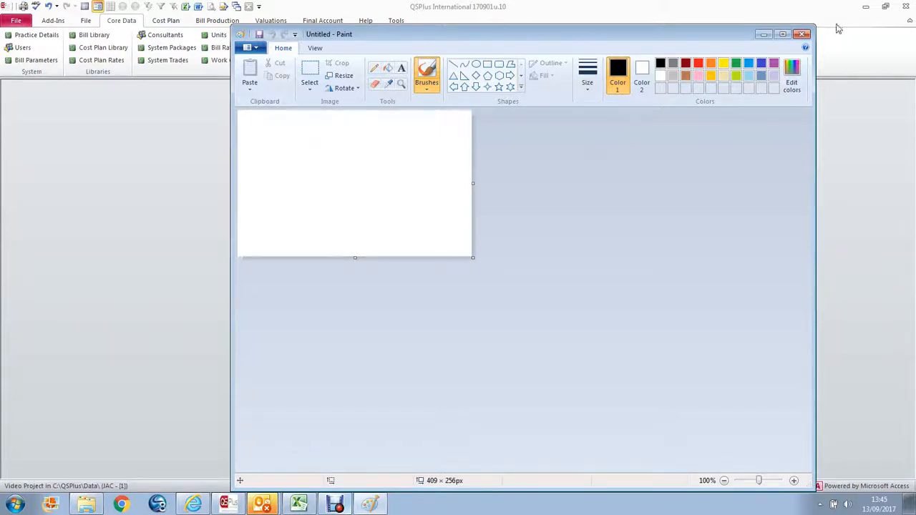
left_click(803, 34)
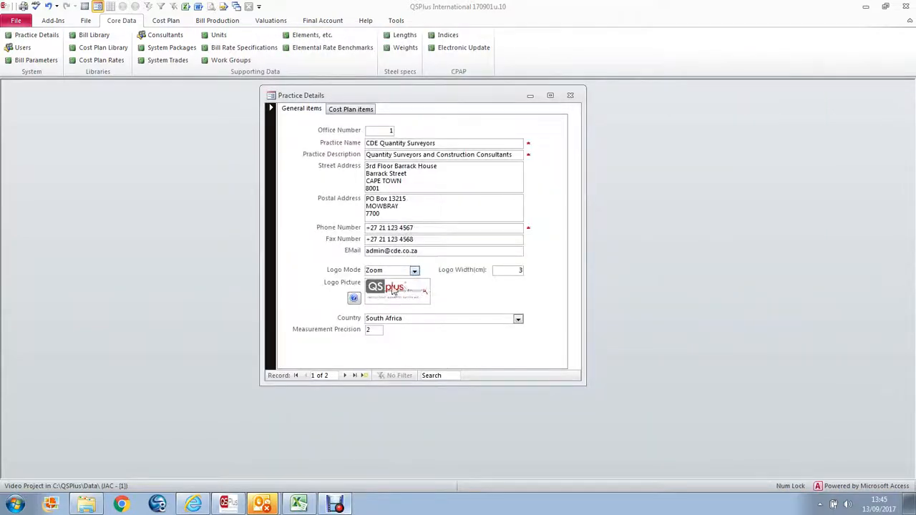
left_click(390, 290)
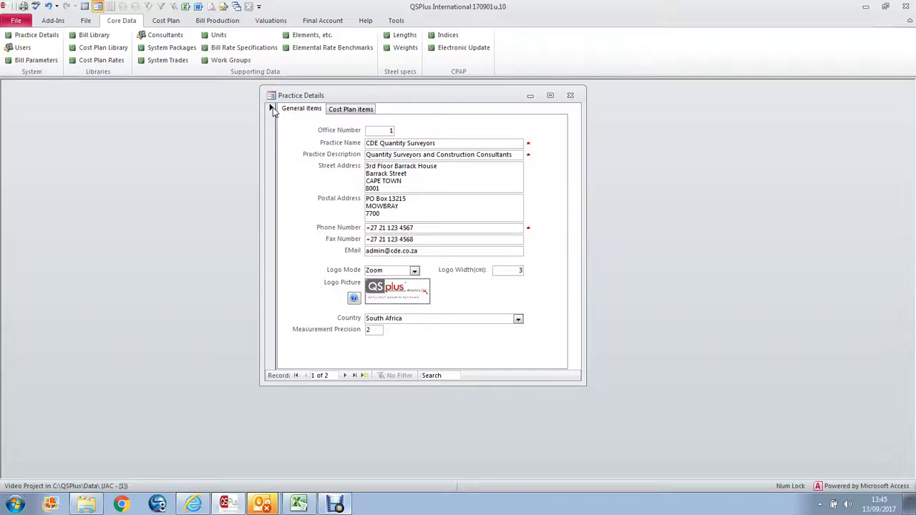
View the alternative practice record, return to the first record and close the practice details
left_click(344, 376)
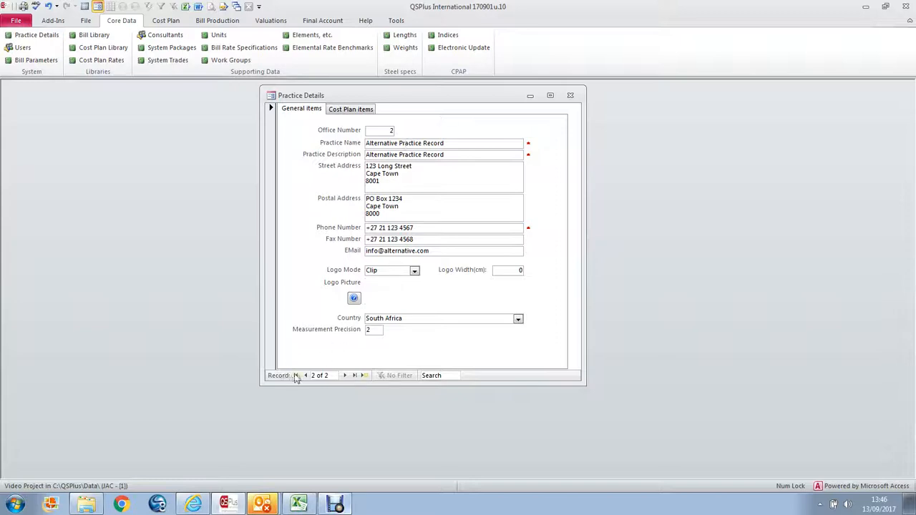
left_click(296, 376)
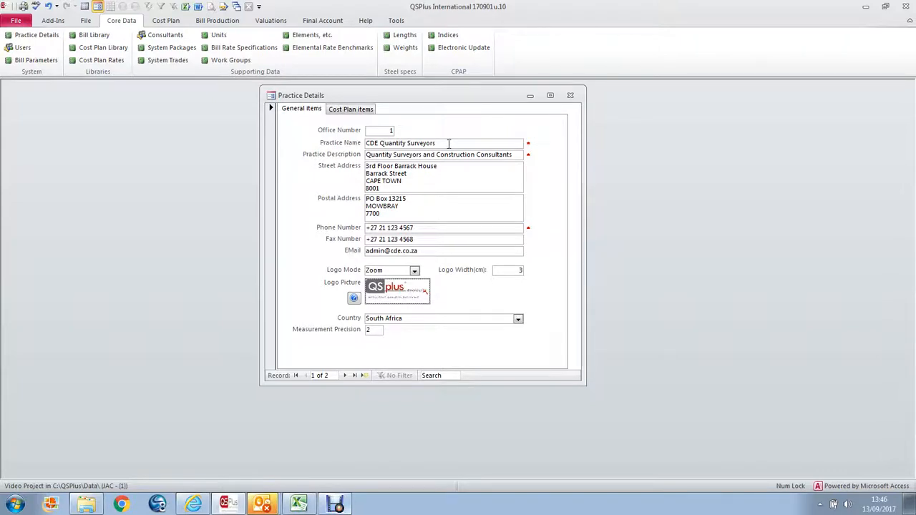
left_click(570, 95)
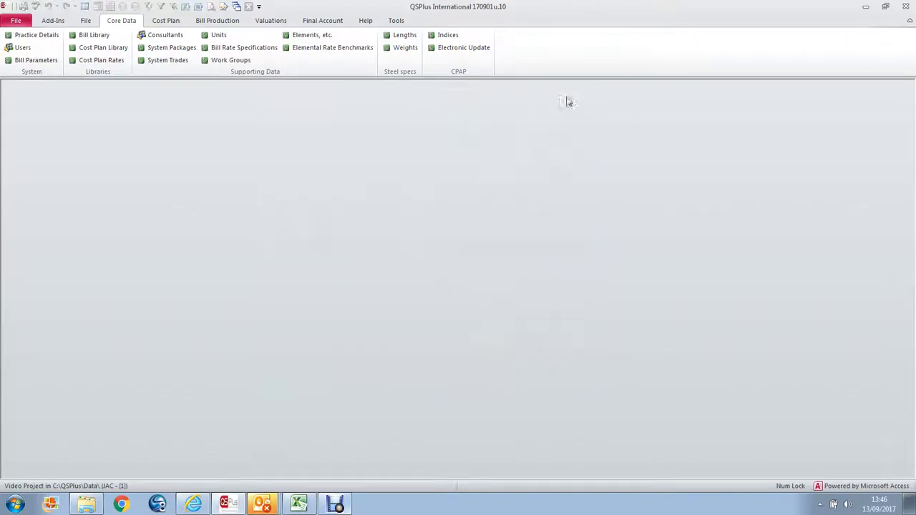
Open the user codes, browse through the records and open the user profile permissions
left_click(27, 47)
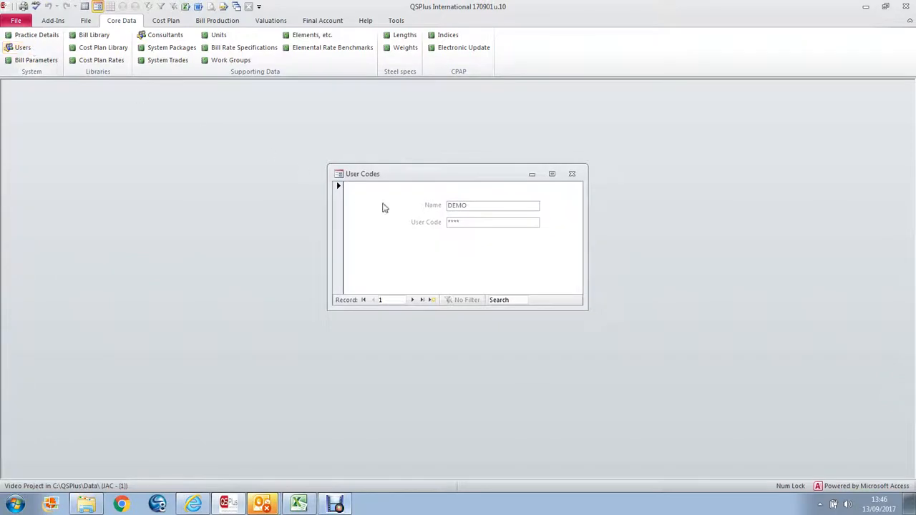
left_click(412, 300)
left_click(412, 300)
left_click(466, 272)
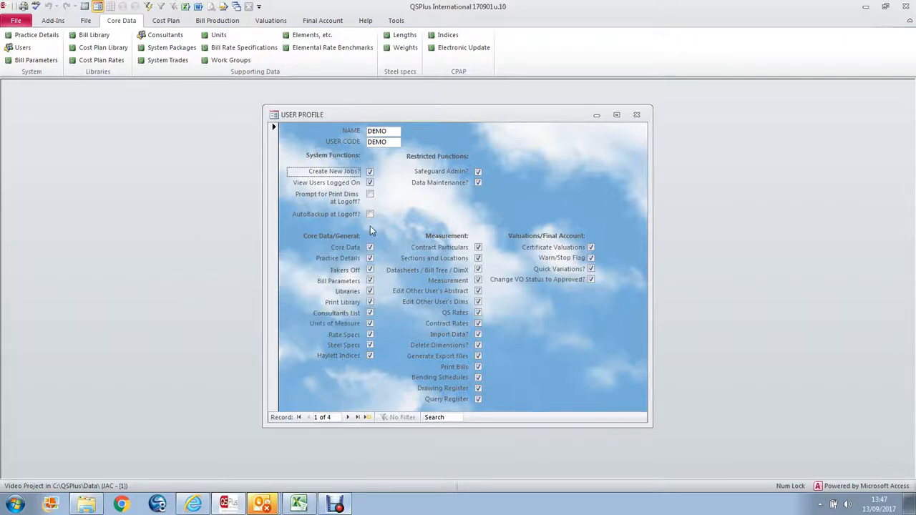
Browse the permissions of the other user profiles and close both user forms
left_click(348, 417)
left_click(348, 417)
left_click(347, 417)
left_click(636, 115)
left_click(572, 174)
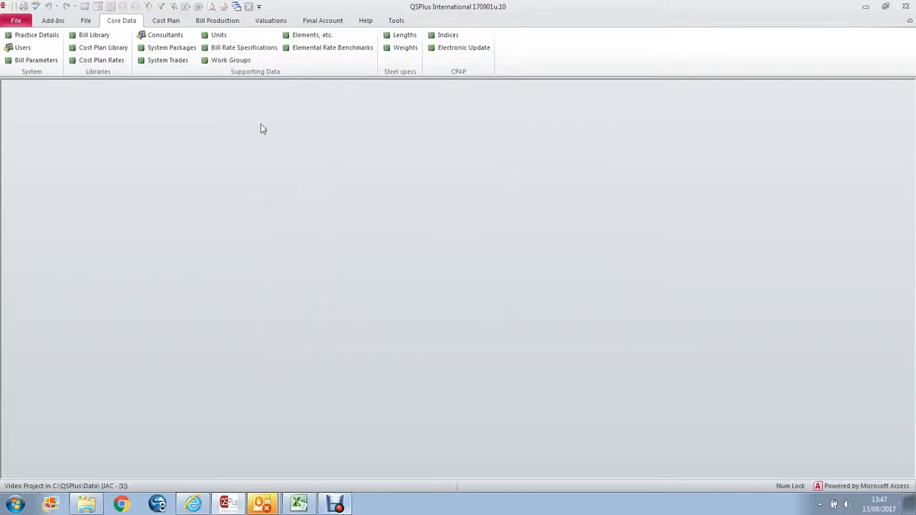
Open the bill print parameters and examine the general, flysheet setup and flysheet text settings
left_click(36, 62)
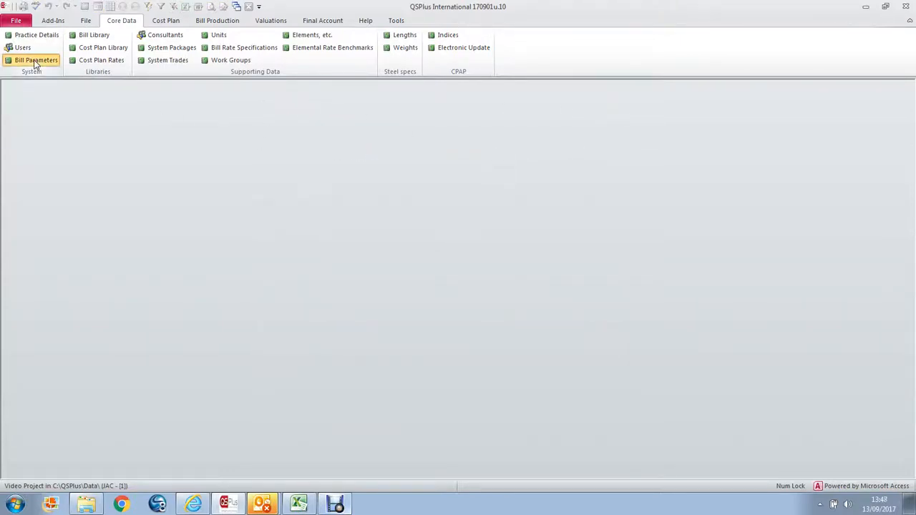
left_click_drag(362, 133, 286, 94)
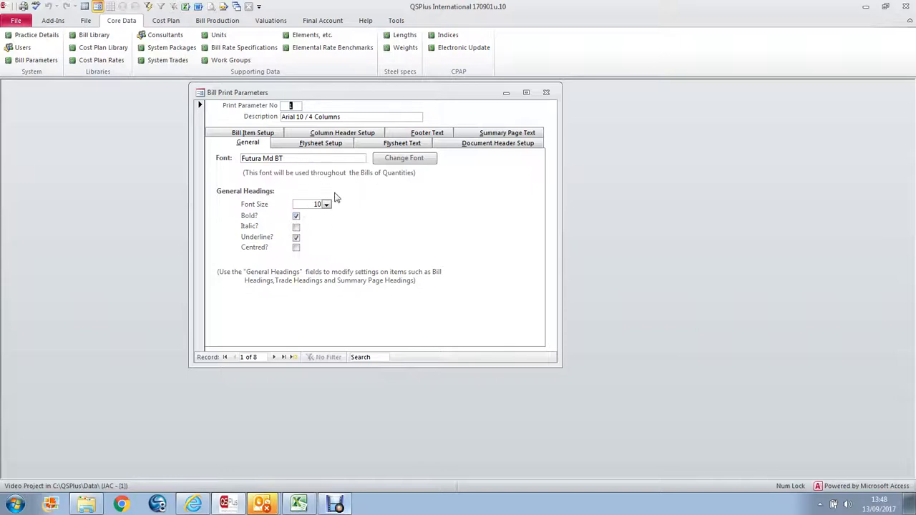
left_click(297, 143)
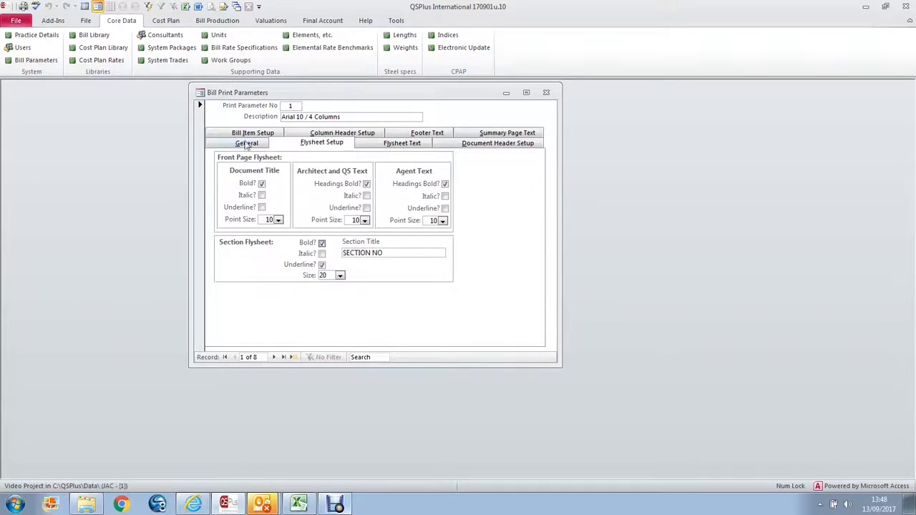
left_click(402, 144)
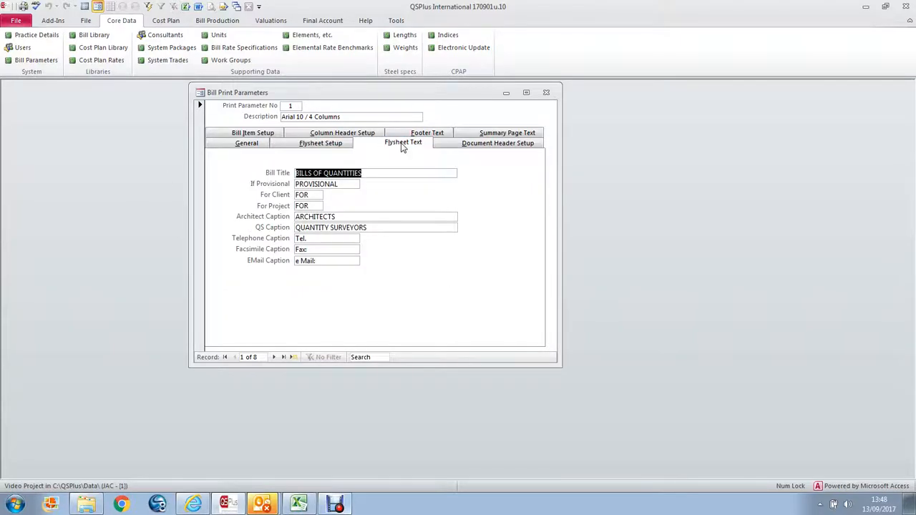
left_click(372, 173)
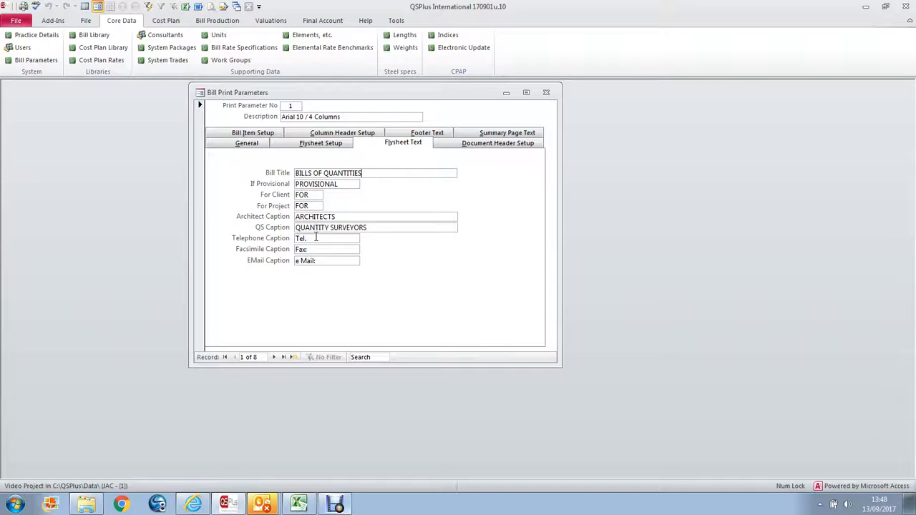
Examine the document header wording and the bill item font formatting in the bill print parameters
left_click(475, 148)
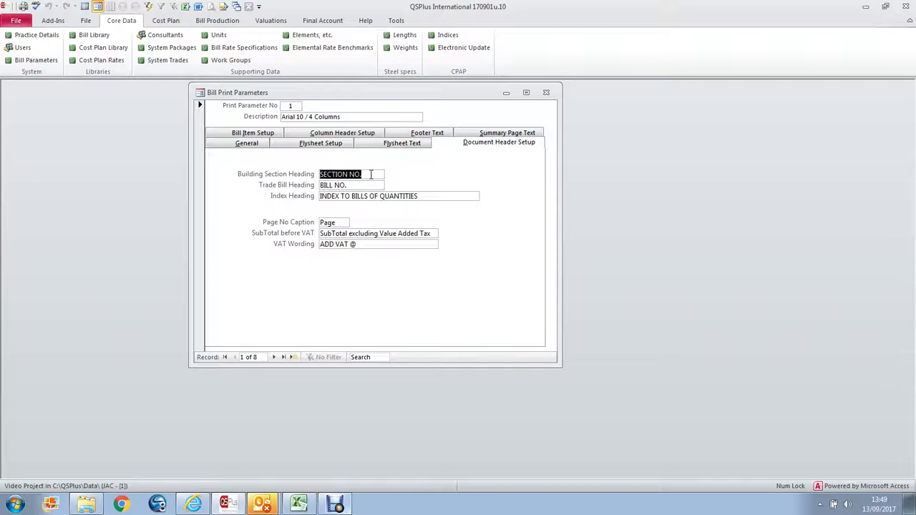
left_click(371, 176)
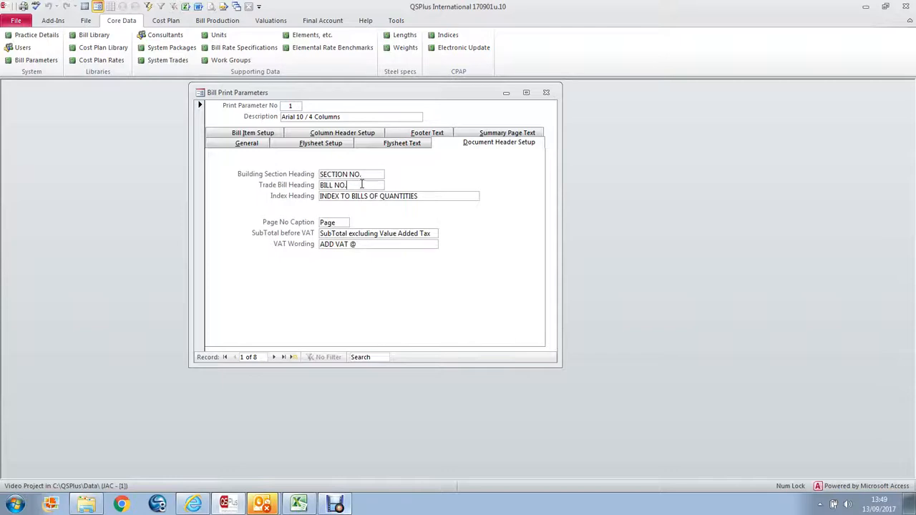
left_click(432, 197)
left_click(269, 134)
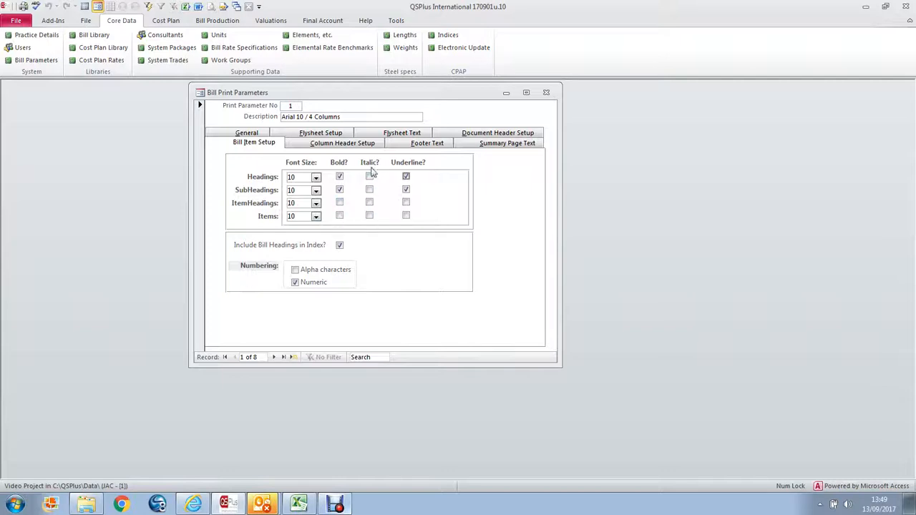
left_click(406, 176)
Examine the column header captions and quantity number format in the bill print parameters
left_click(336, 147)
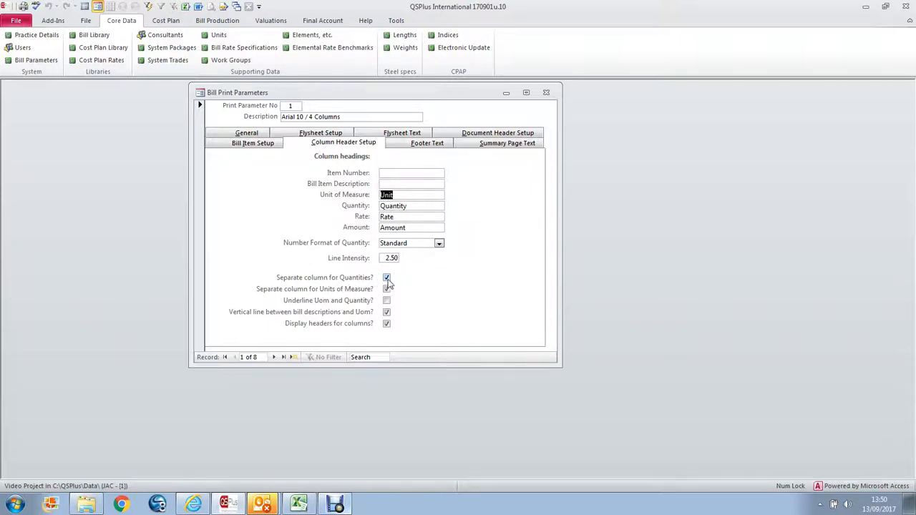
left_click(399, 173)
left_click(395, 184)
left_click(414, 217)
mouse_move(439, 245)
Change the collection and summary footer texts to "To Collection" and "To Summary"
left_click(416, 142)
left_click(404, 158)
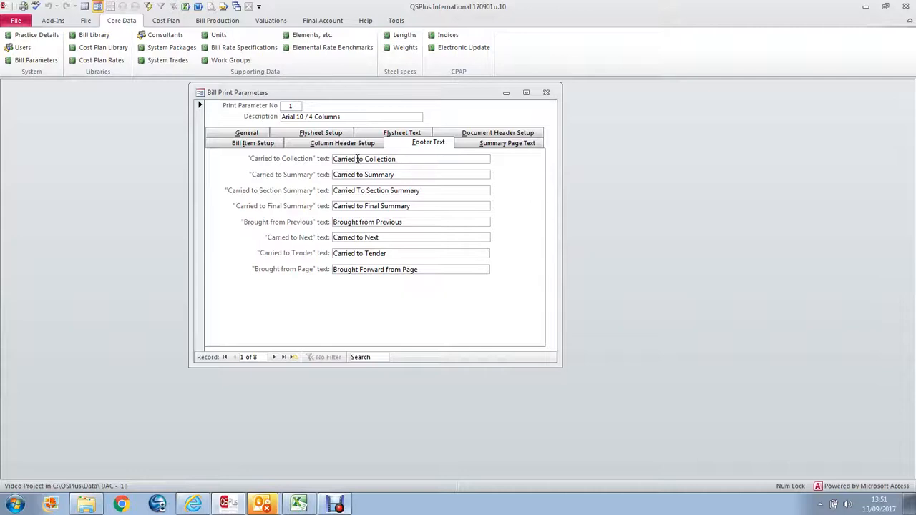
left_click_drag(357, 159, 331, 158)
key("Delete")
type("T")
key("Delete")
left_click_drag(364, 175, 326, 175)
key("Delete")
type("To")
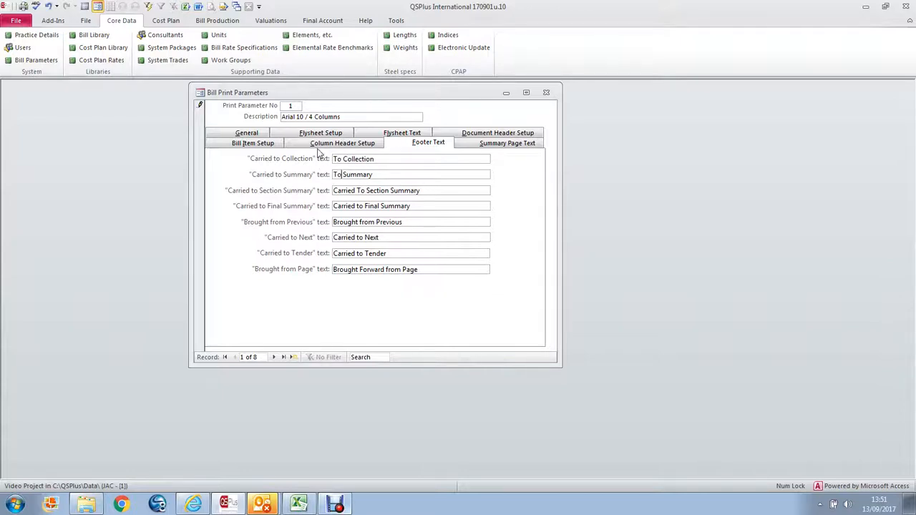
Change the section summary and final summary footer texts to "To Section Summary" and "To Final Summary"
left_click_drag(355, 191, 309, 204)
key("Delete")
key("Delete")
key("Delete")
key("Delete")
key("Delete")
type("T")
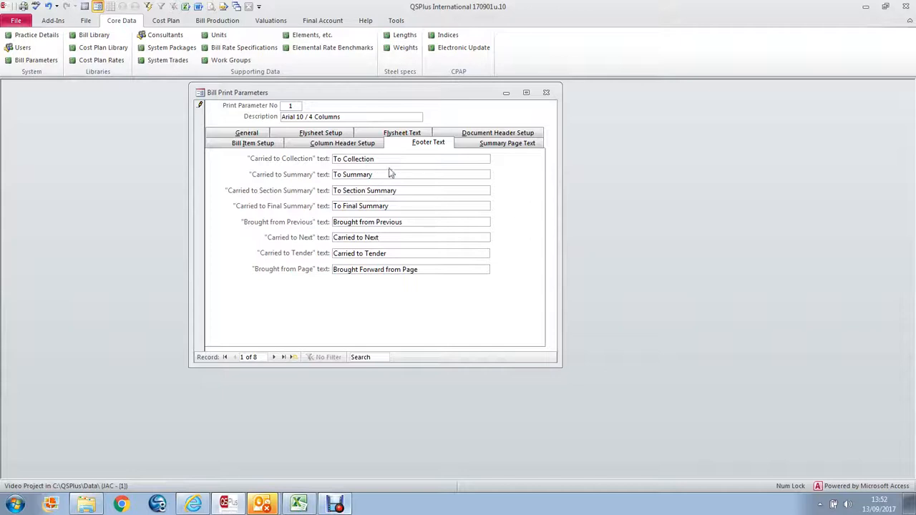
Review the summary page titles, save the print parameter record and close the bill print parameters
left_click(507, 144)
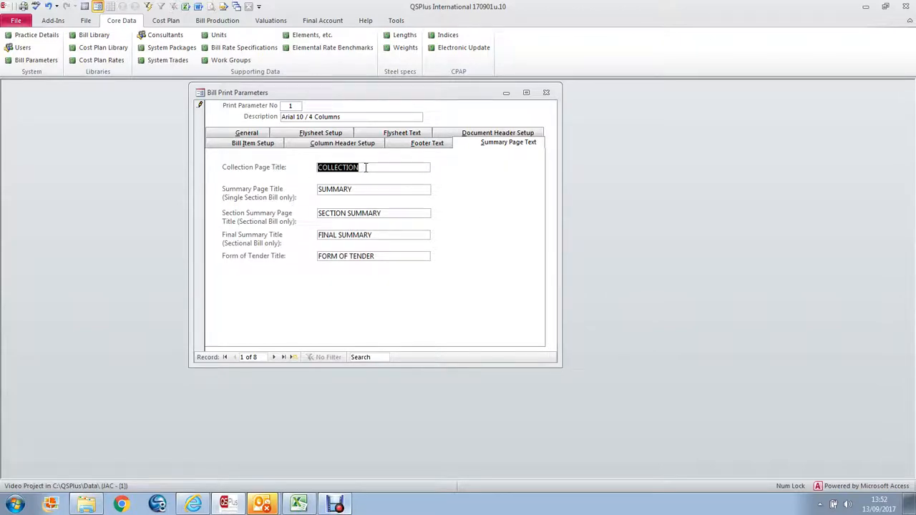
left_click(363, 189)
left_click(199, 130)
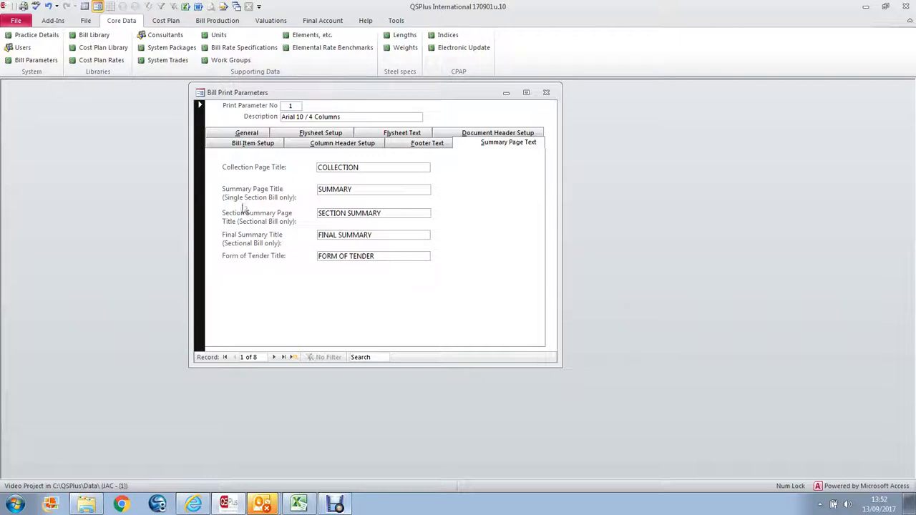
left_click(259, 358)
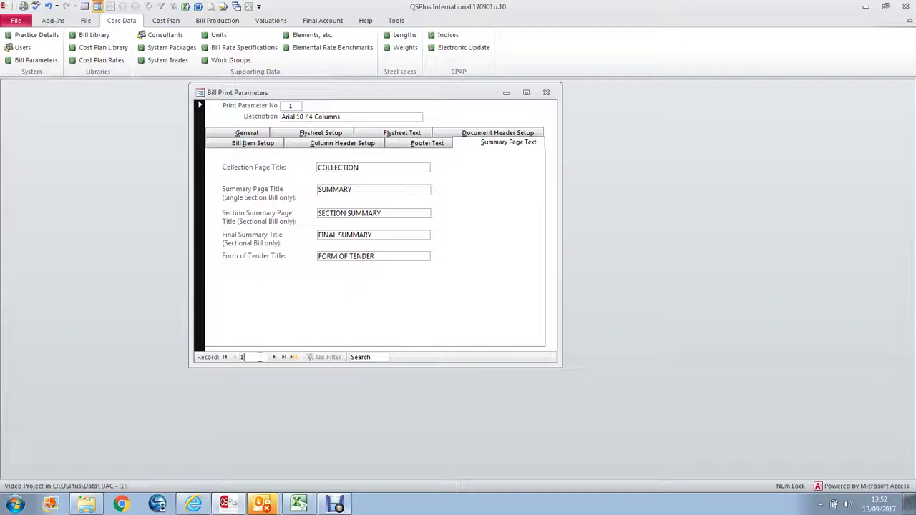
left_click(271, 320)
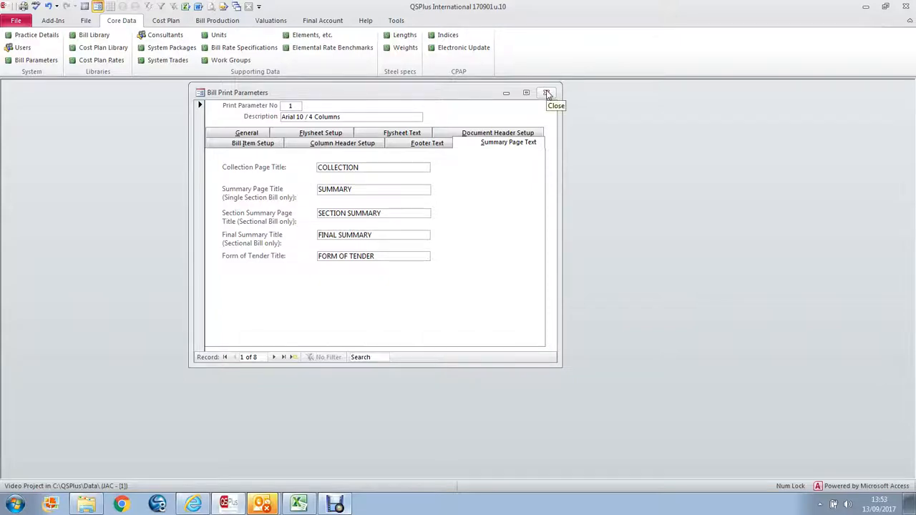
left_click(546, 93)
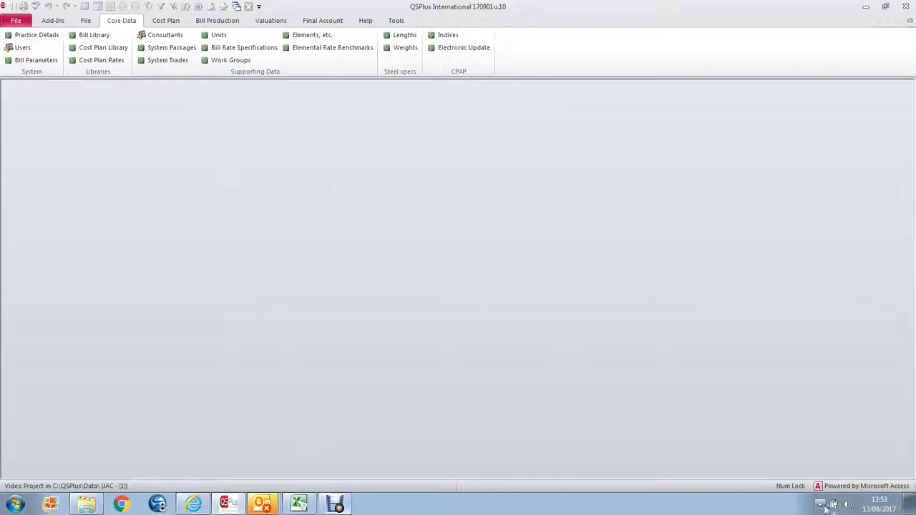
left_click(820, 506)
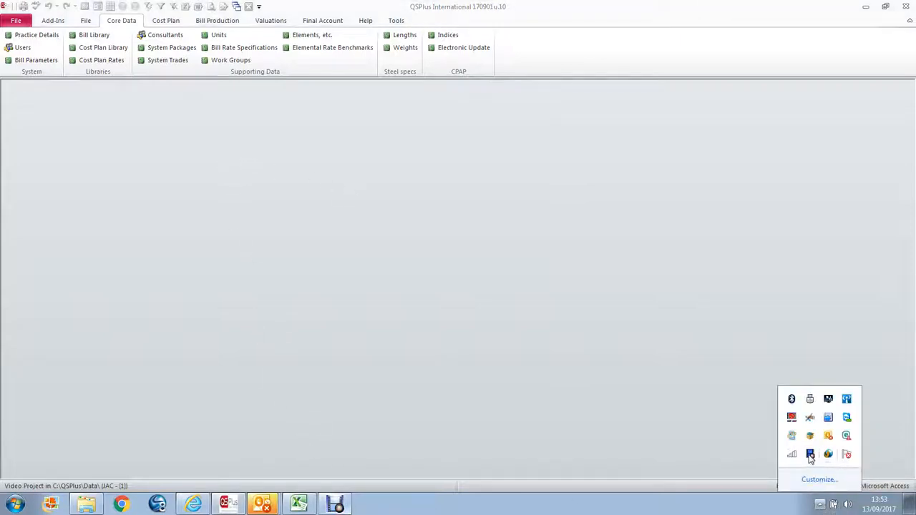
left_click(810, 455)
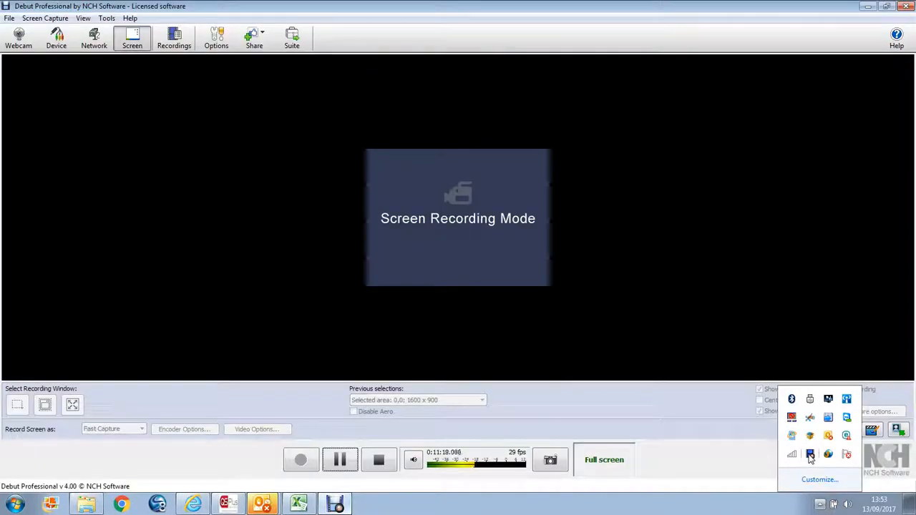